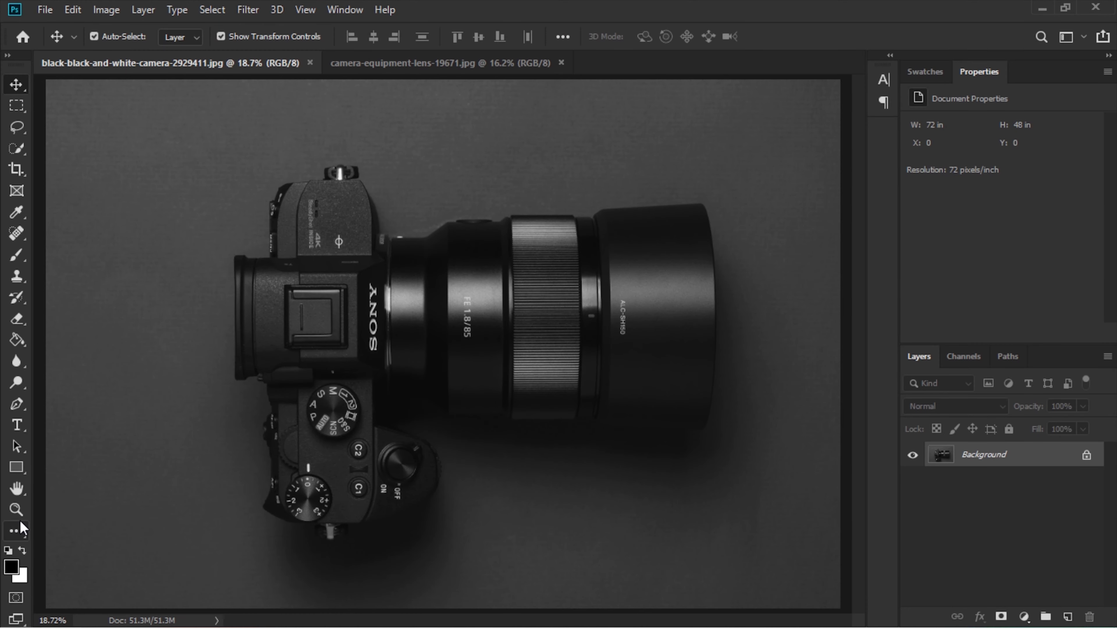
- With the Zoom tool, magnify the FE 1.8/85 lens lettering to 100%
left_click(16, 509)
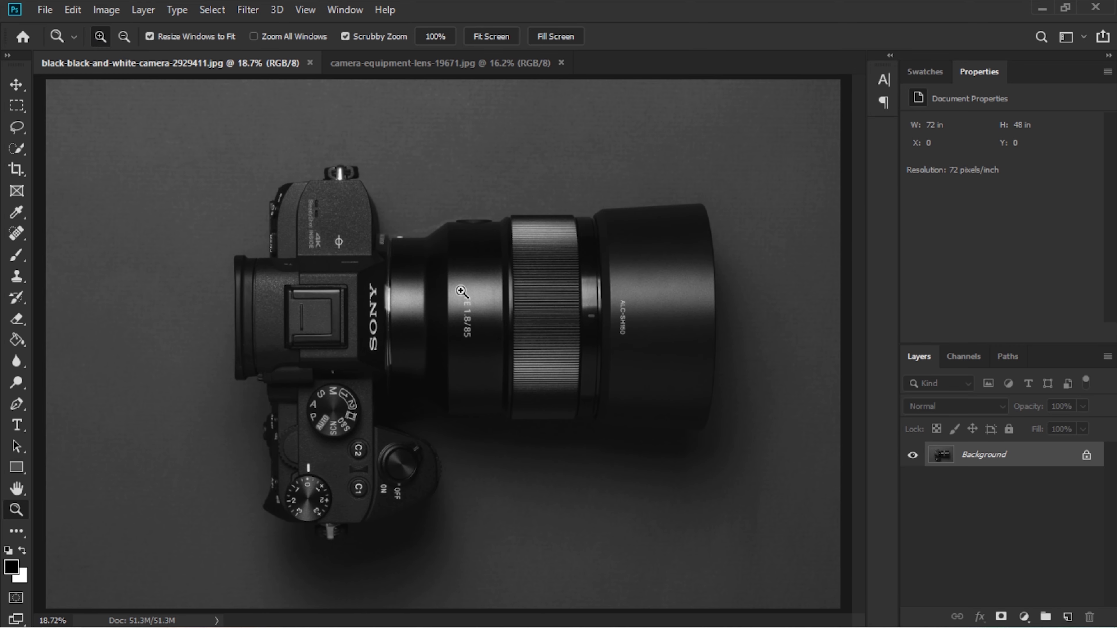
left_click(466, 310)
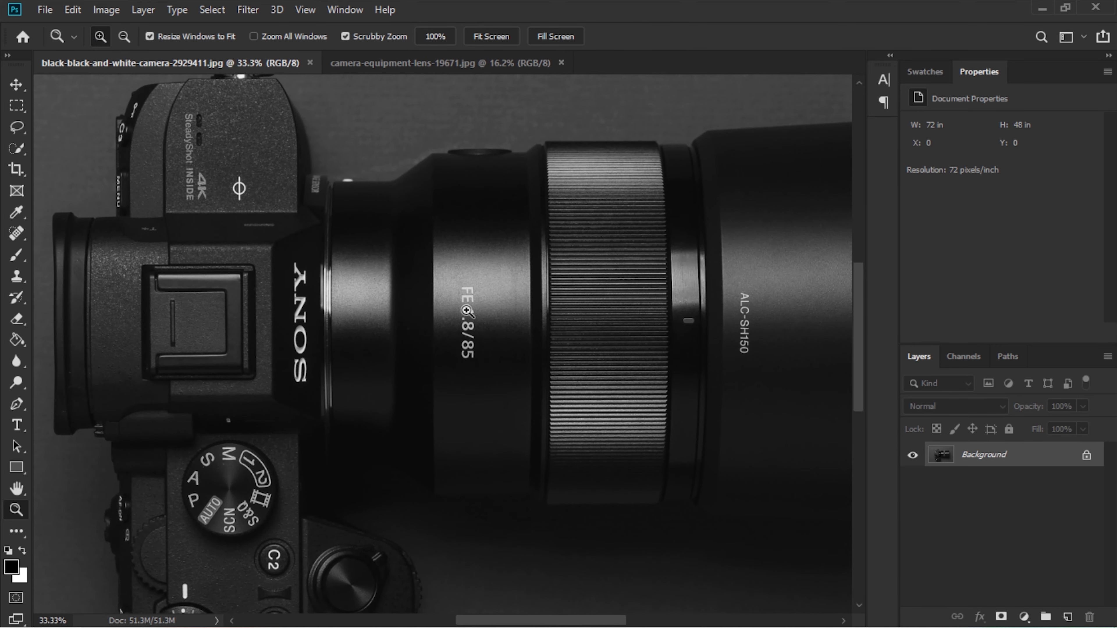
left_click(466, 310)
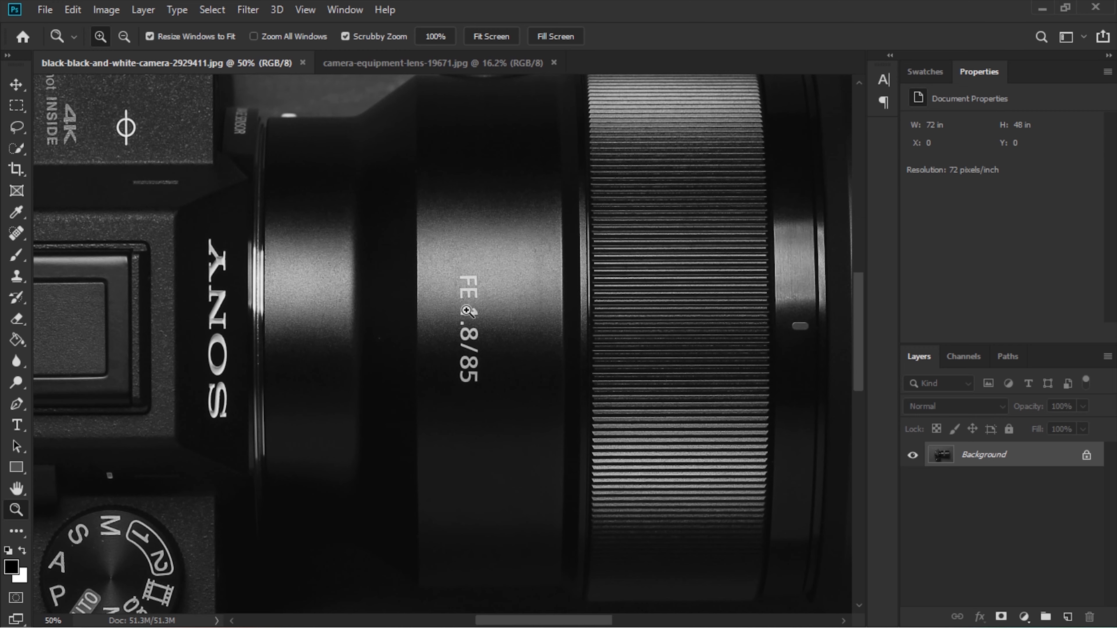
left_click(466, 311)
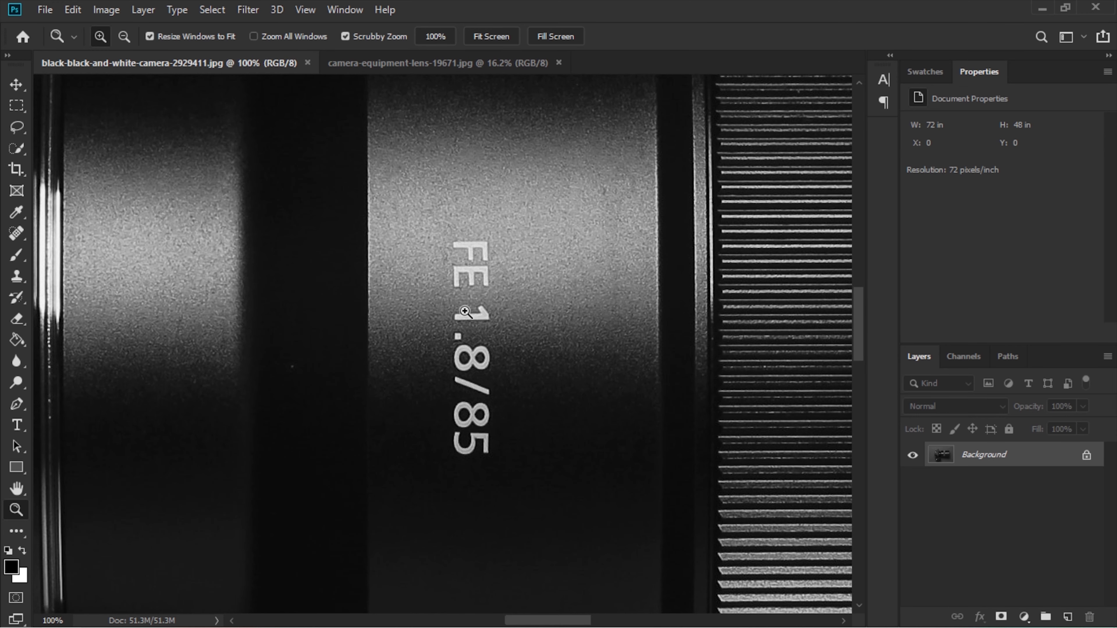
- Zoom back out to the whole photo, then zoom in to 33.3% on the lens
left_click(124, 42)
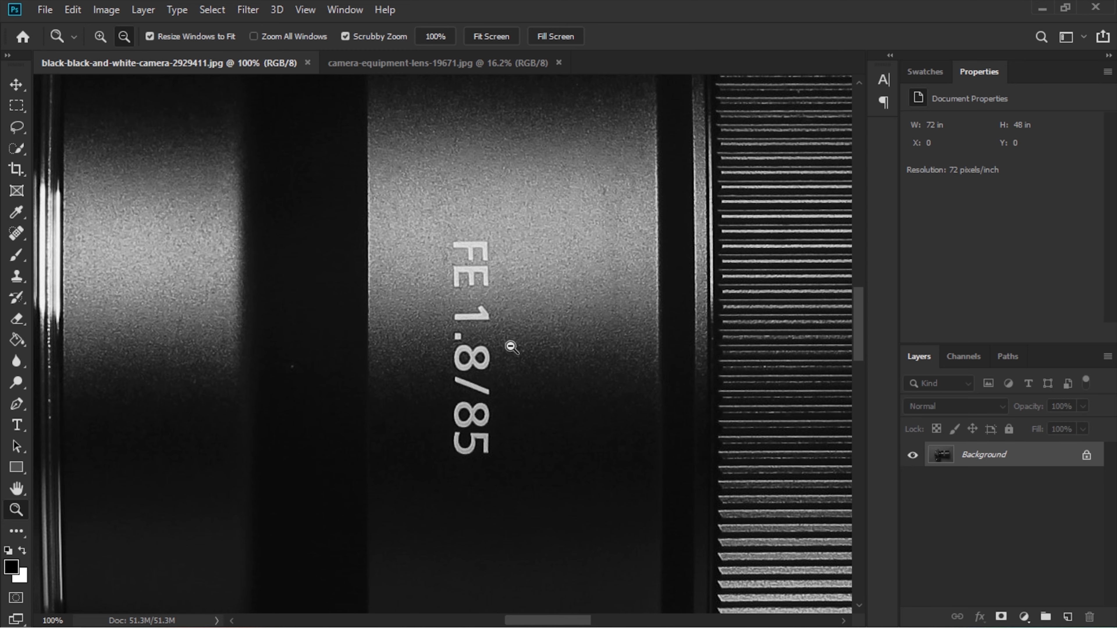
left_click(511, 347)
left_click(511, 347)
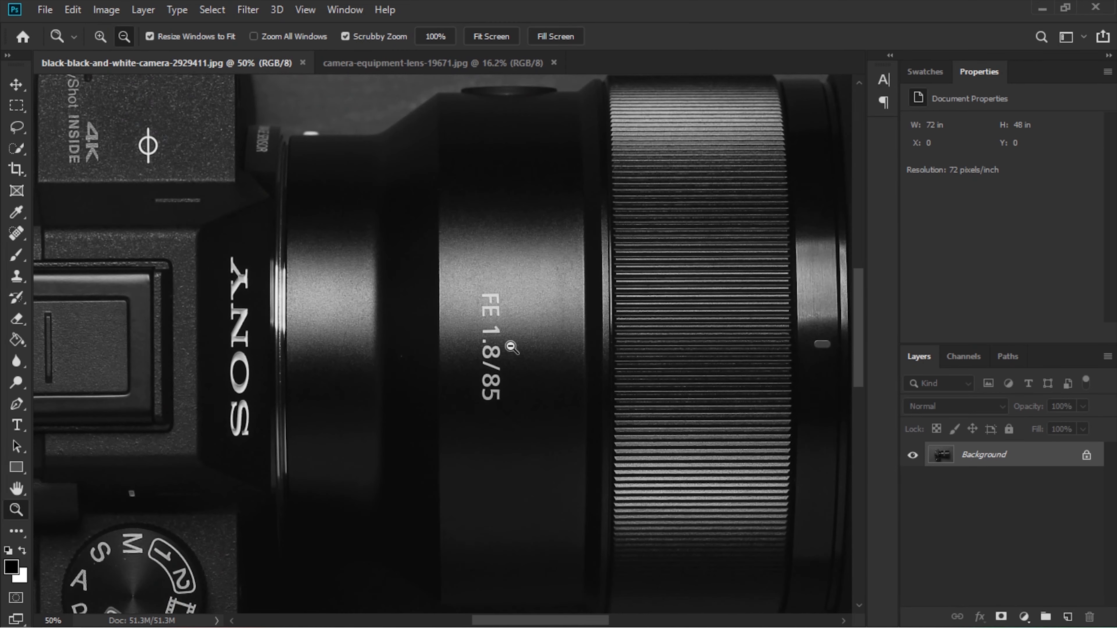
left_click(510, 347)
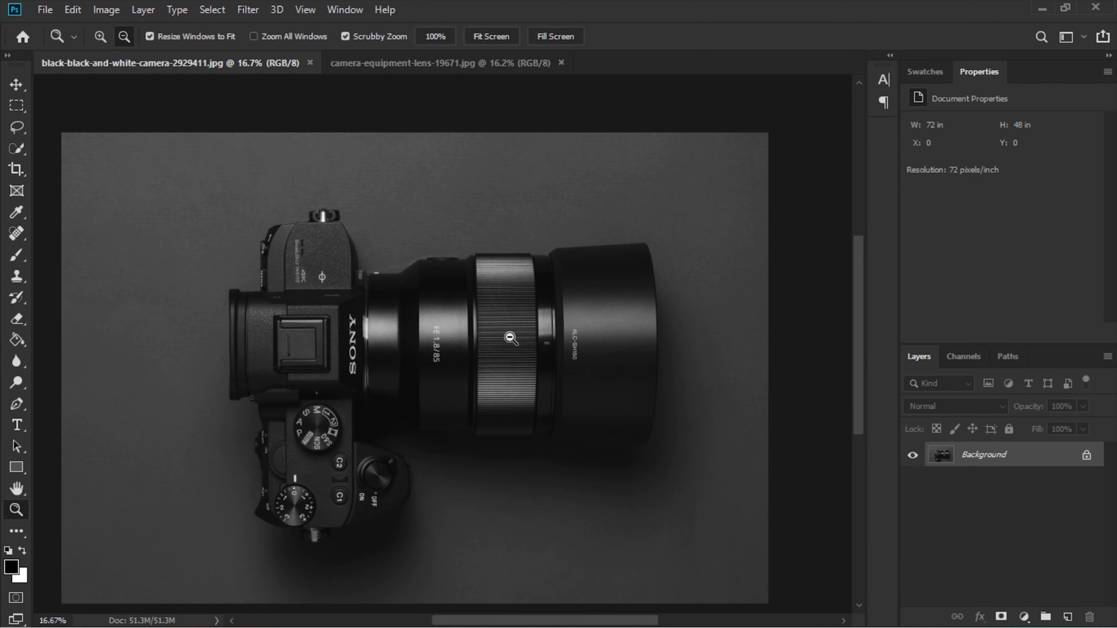
left_click(100, 36)
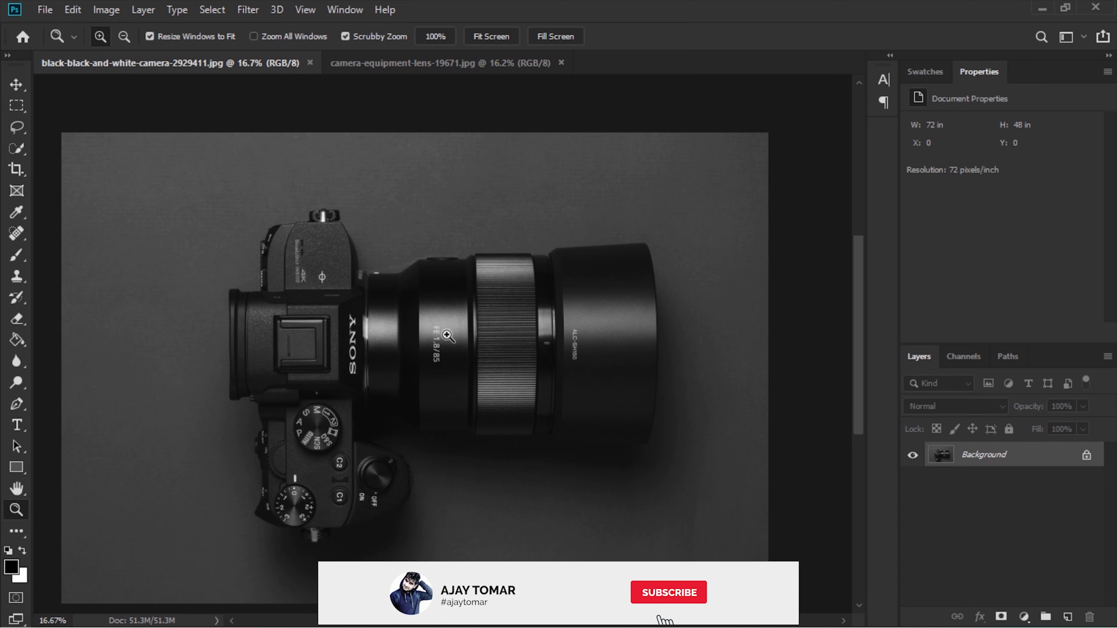
left_click(431, 326)
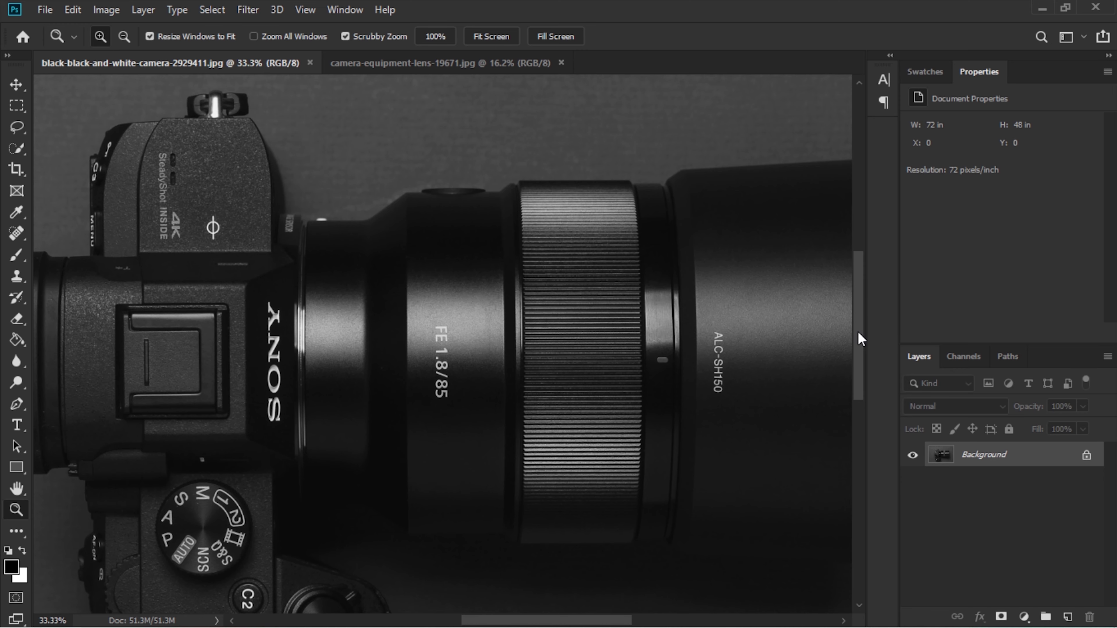
- Pan the 33.3% view with the scrollbars to frame the camera's top dials beside the lens
mouse_move(860, 339)
left_mouse_down()
mouse_move(878, 411)
mouse_move(875, 364)
left_mouse_up()
mouse_move(582, 621)
left_mouse_down()
mouse_move(519, 624)
mouse_move(623, 624)
mouse_move(574, 626)
left_mouse_up()
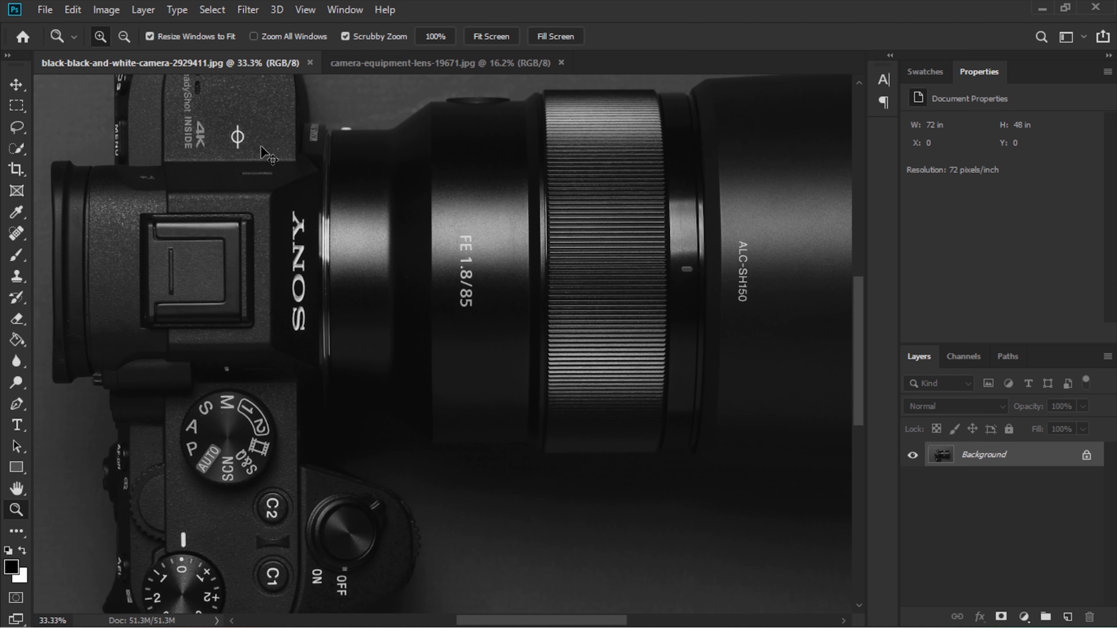
- Step the view in to 700% pixel level with Ctrl++, then back out to 16.7%
key("ctrl+plus")
key("ctrl+plus")
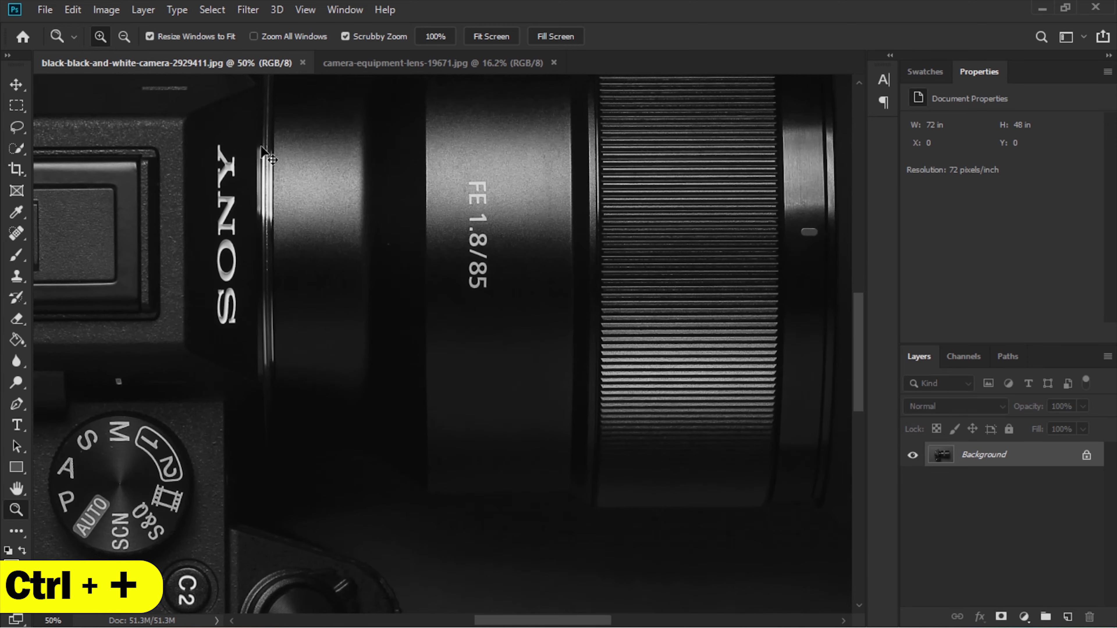
key("ctrl+plus")
key("ctrl+plus")
key("ctrl+plus")
key("ctrl+plus")
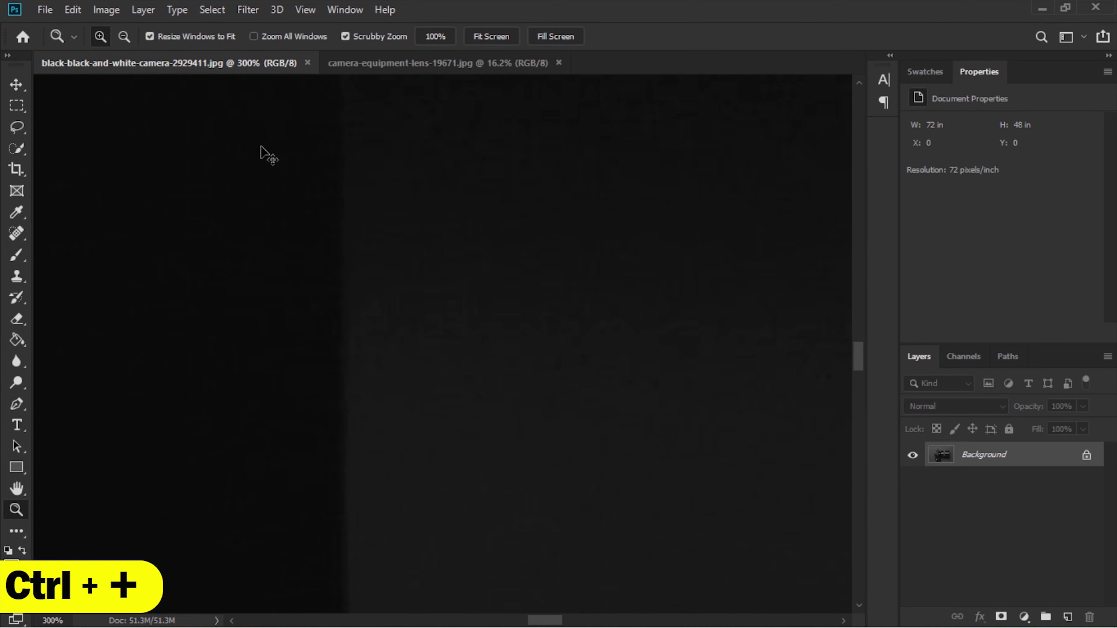
key("ctrl+plus")
key("ctrl+plus")
key("ctrl+plus")
key("ctrl+plus")
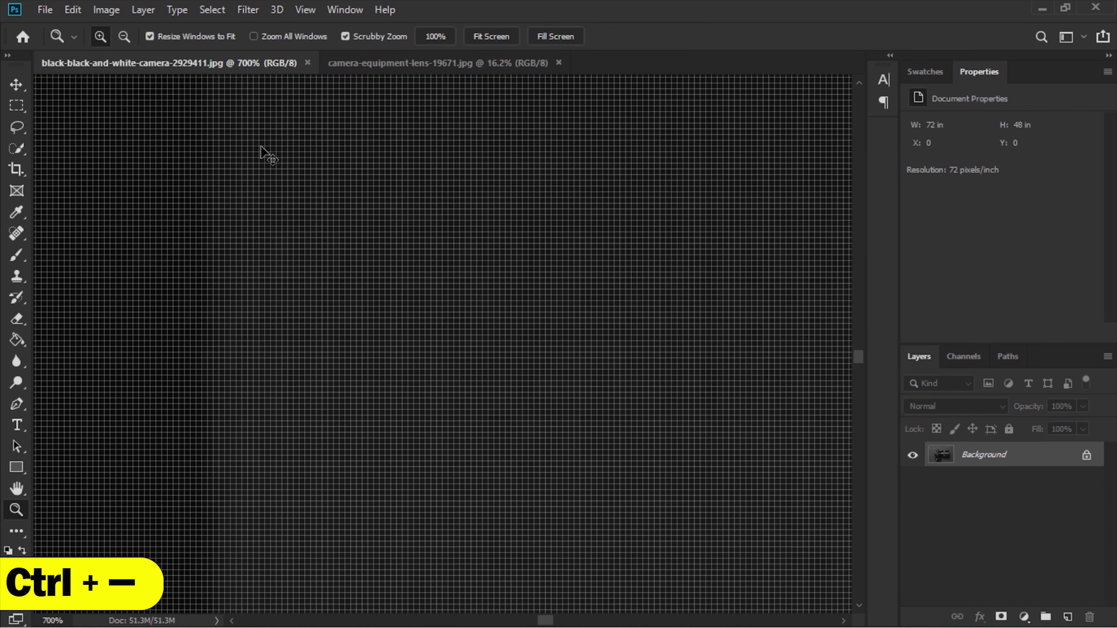
key("ctrl+minus")
key("ctrl+minus")
key("ctrl+minus")
key("ctrl+minus")
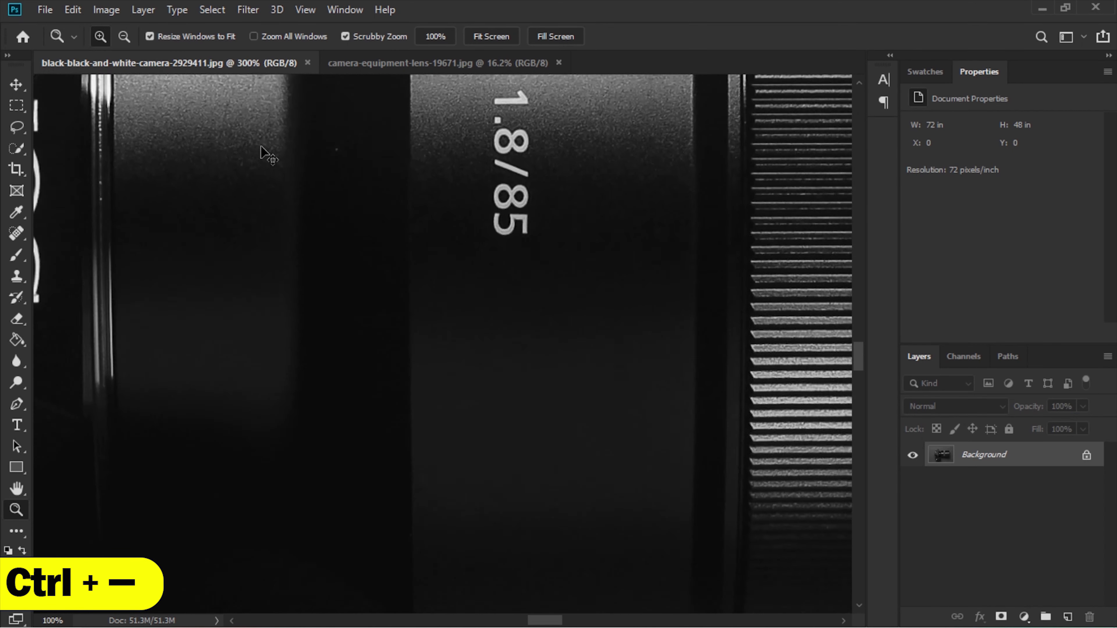
key("ctrl+minus")
key("ctrl+minus")
key("ctrl+minus")
key("ctrl+minus")
key("ctrl+minus")
key("ctrl+minus")
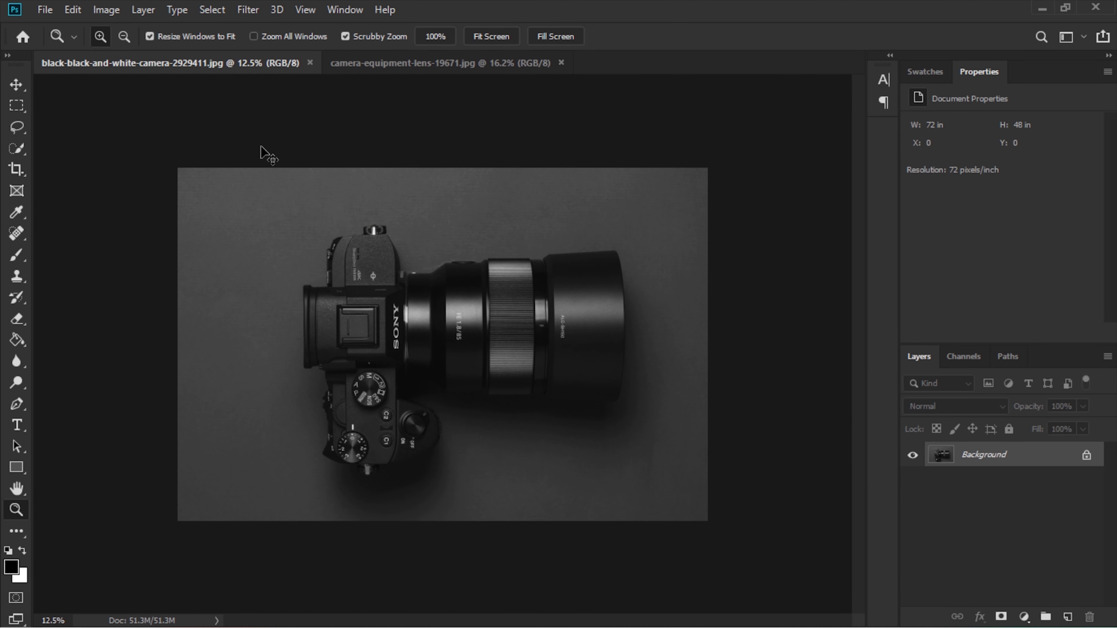
key("ctrl+plus")
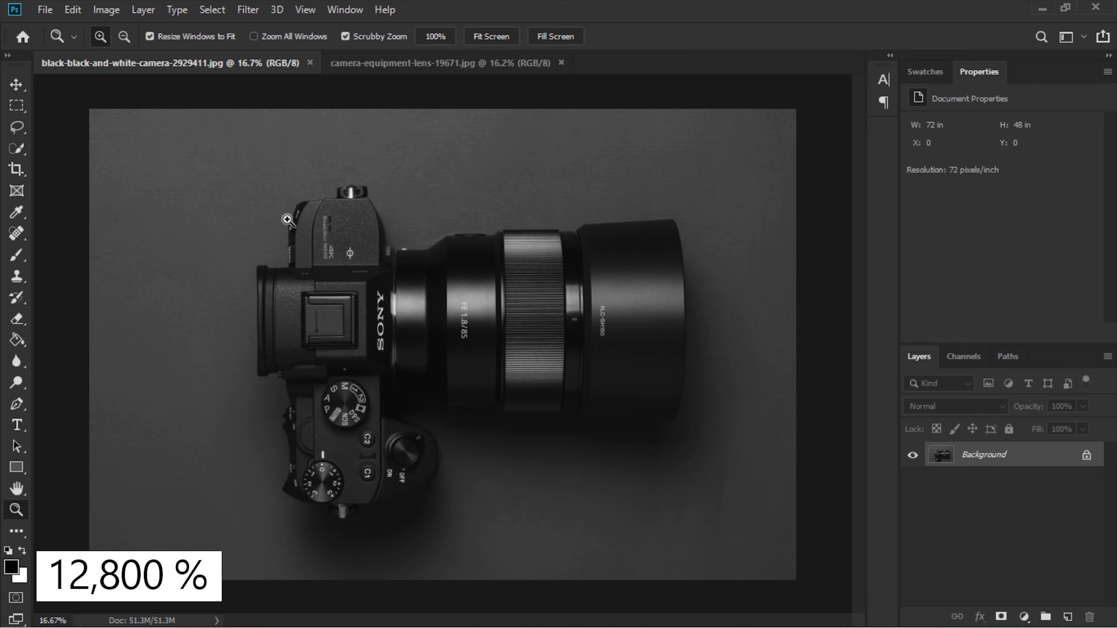
- Scrubby-zoom into the lens to 12800%, then hold Zoom Out down to the 0.058% minimum
left_click_drag(441, 329, 443, 324)
type("12800")
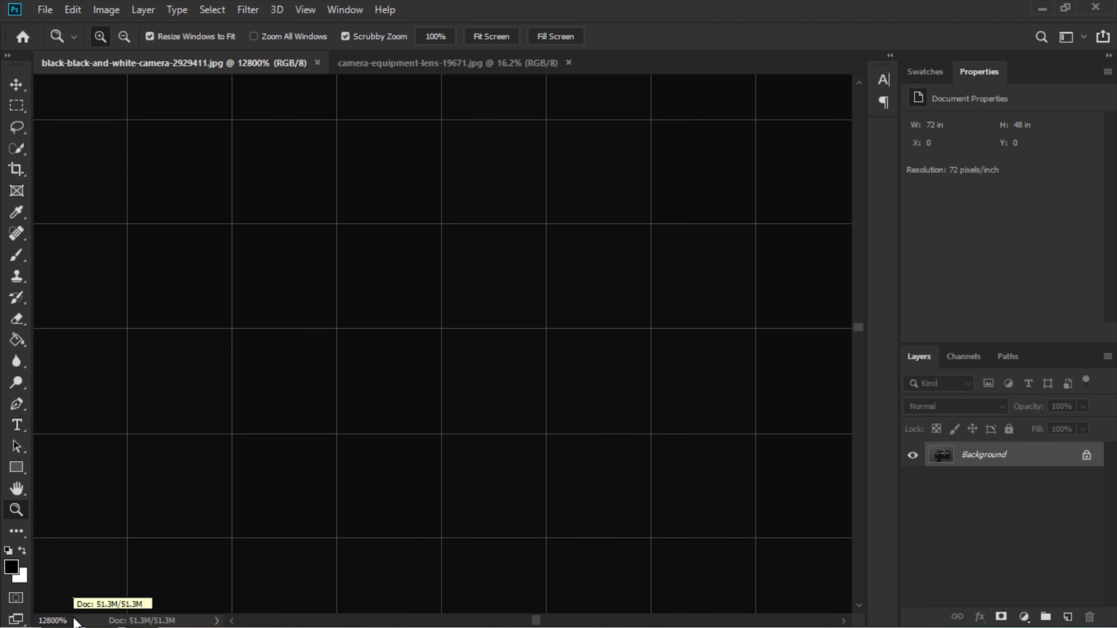
left_click(124, 37)
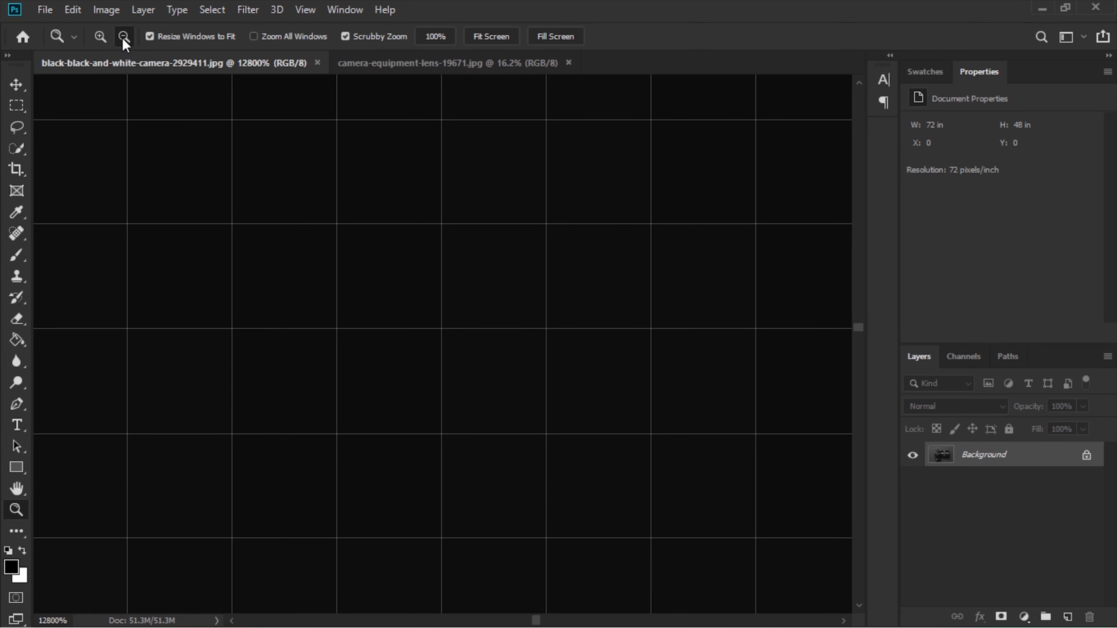
left_click_drag(420, 312, 419, 312)
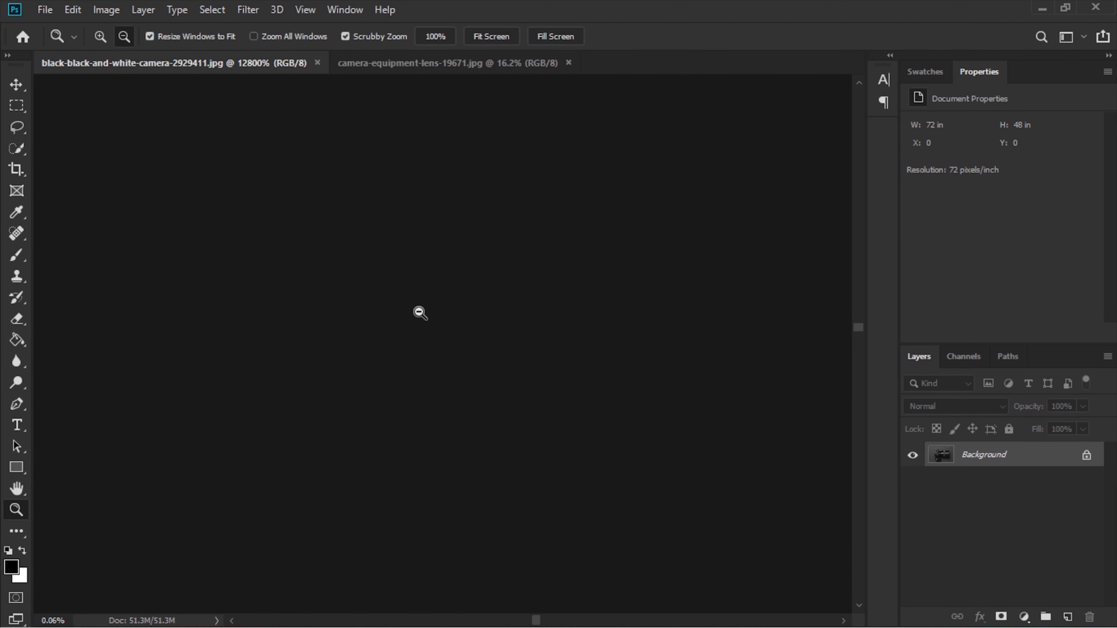
left_click_drag(419, 312, 419, 312)
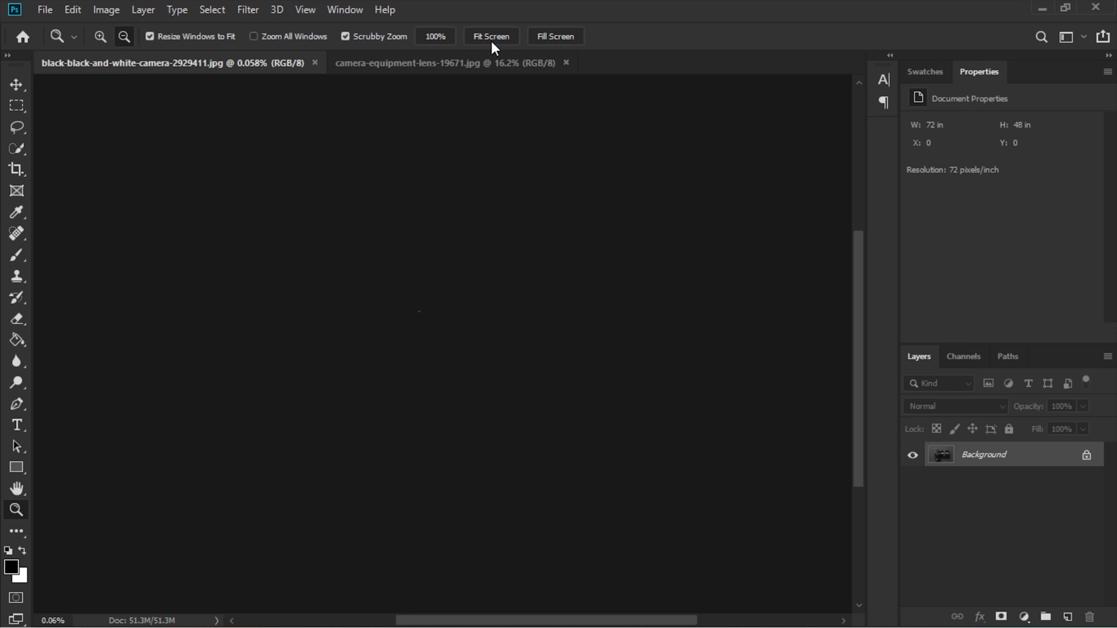
- Apply Fit Screen, then Fill Screen, so the whole photo fills the window at about 18.9%
left_click(500, 37)
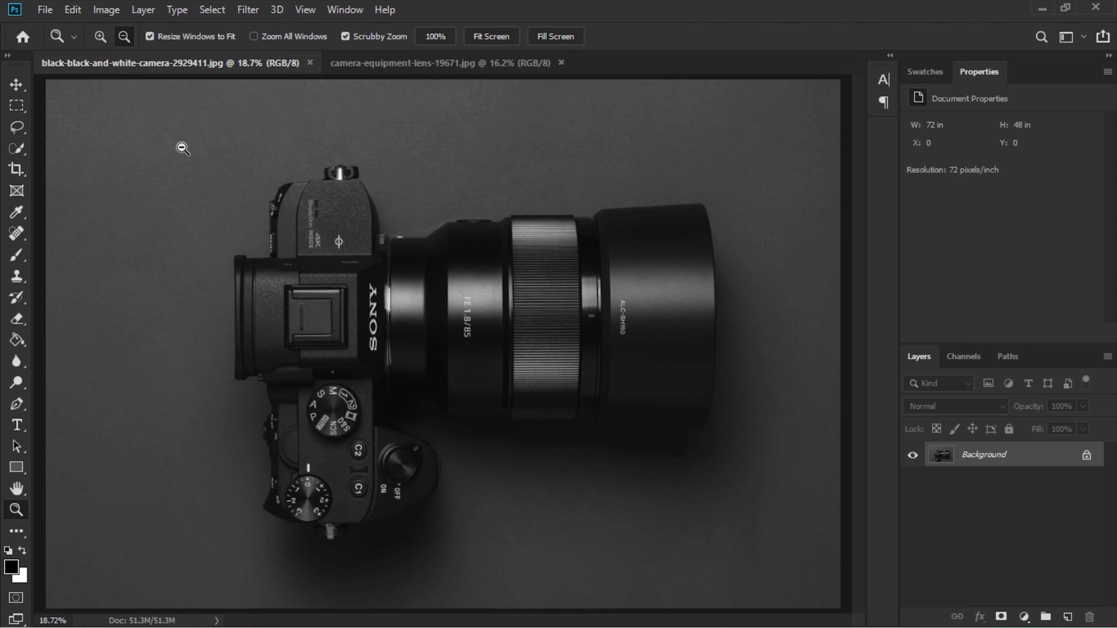
left_click(556, 38)
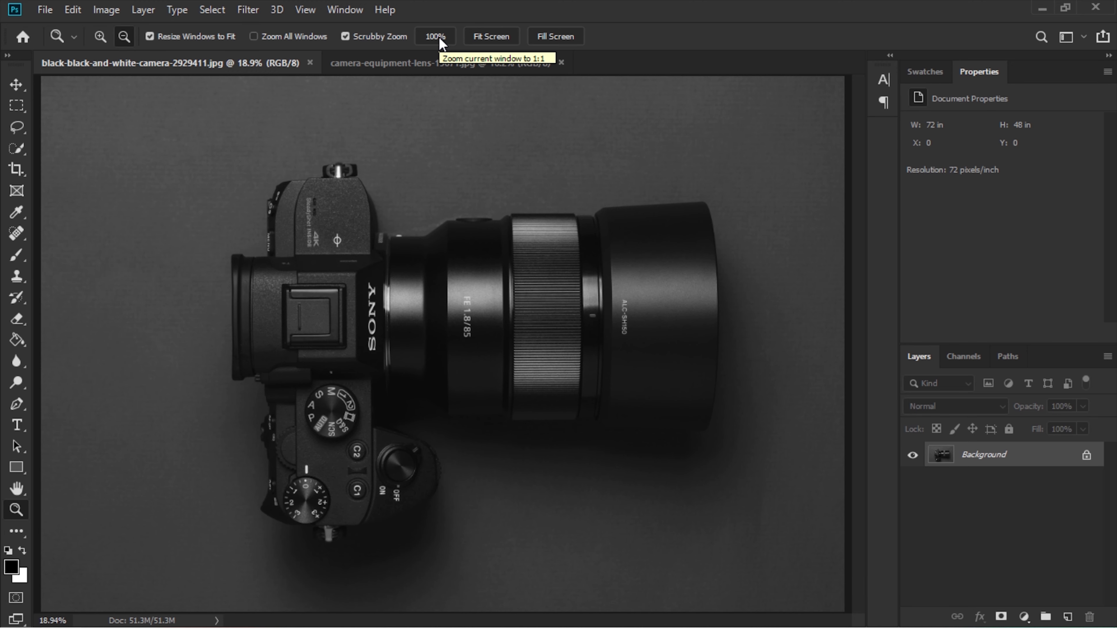
left_click(440, 42)
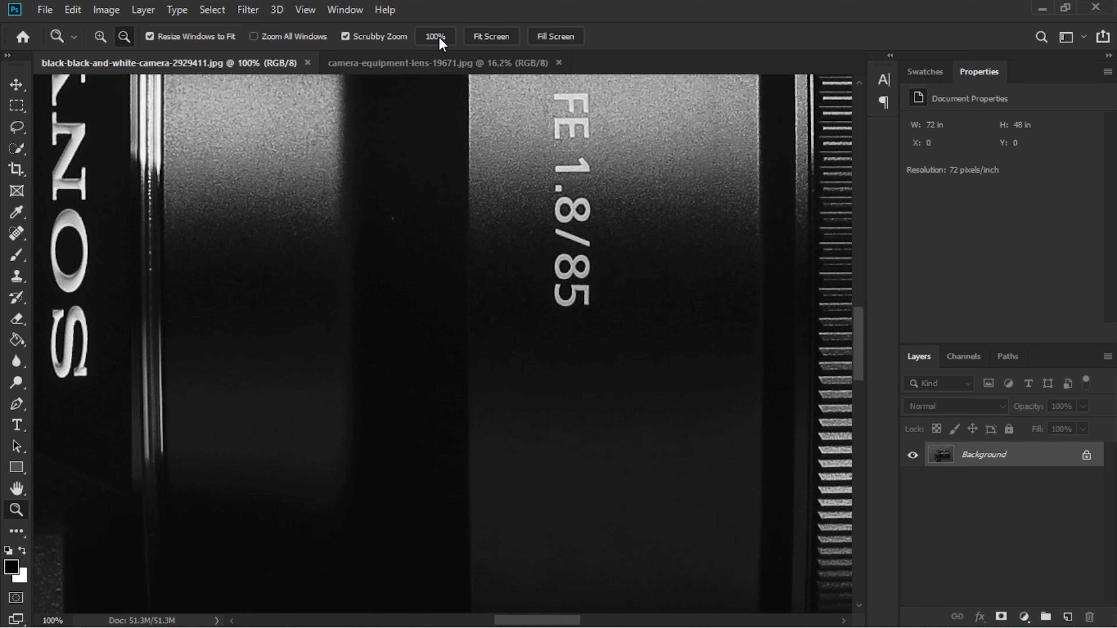
left_click(55, 621)
left_click(492, 37)
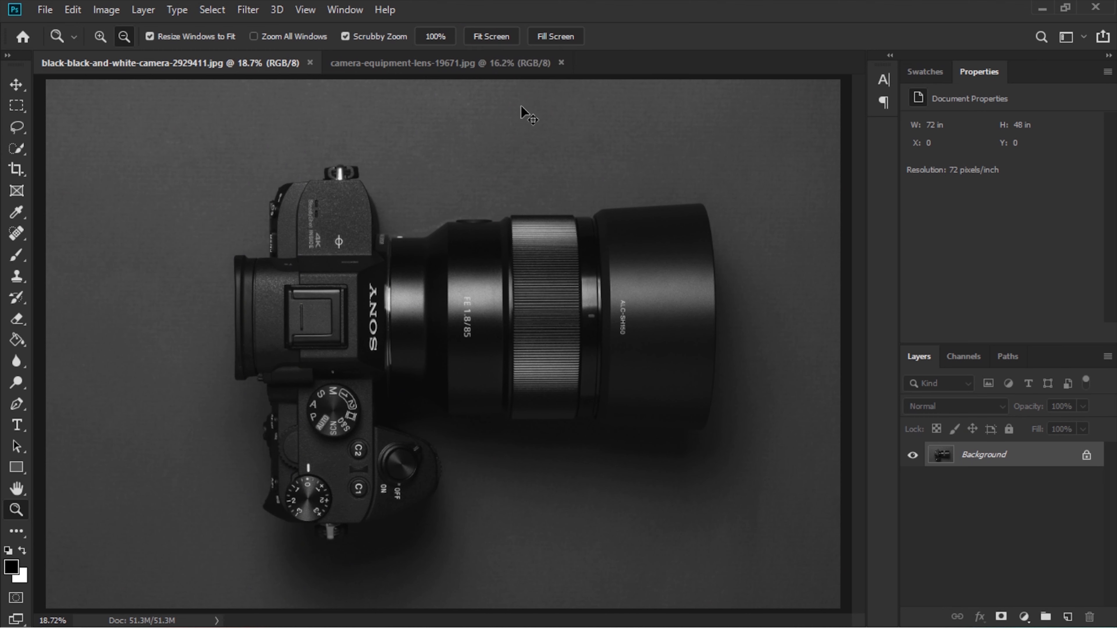
- Jump to 100% with Ctrl+1, fit with Ctrl+0, then scrubby-zoom to a whole-image 15.9% view
key("ctrl+1")
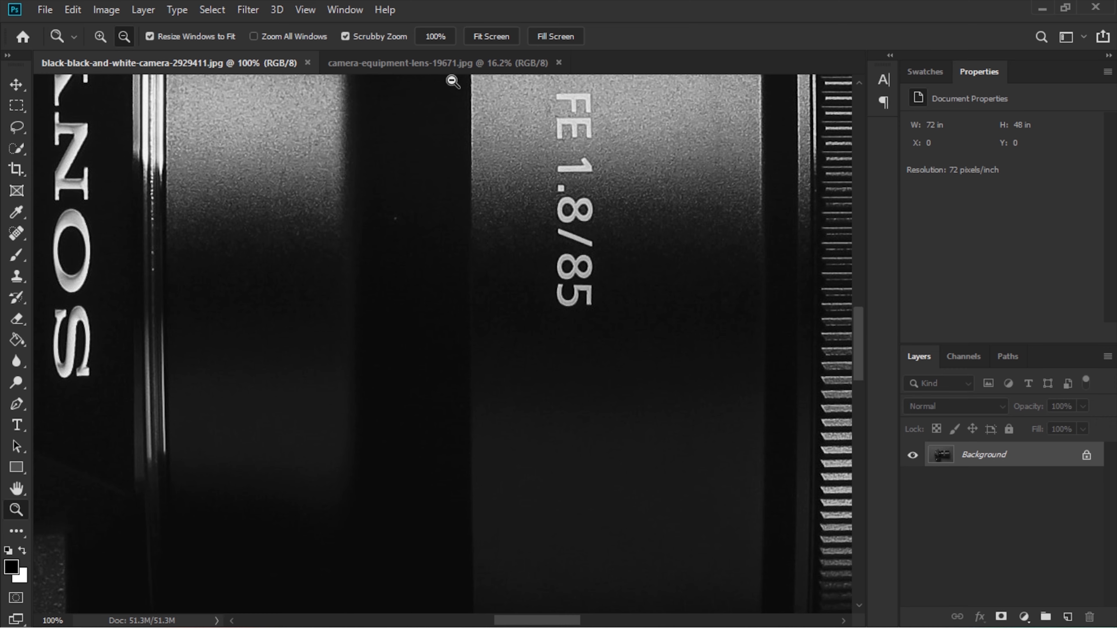
key("ctrl+0")
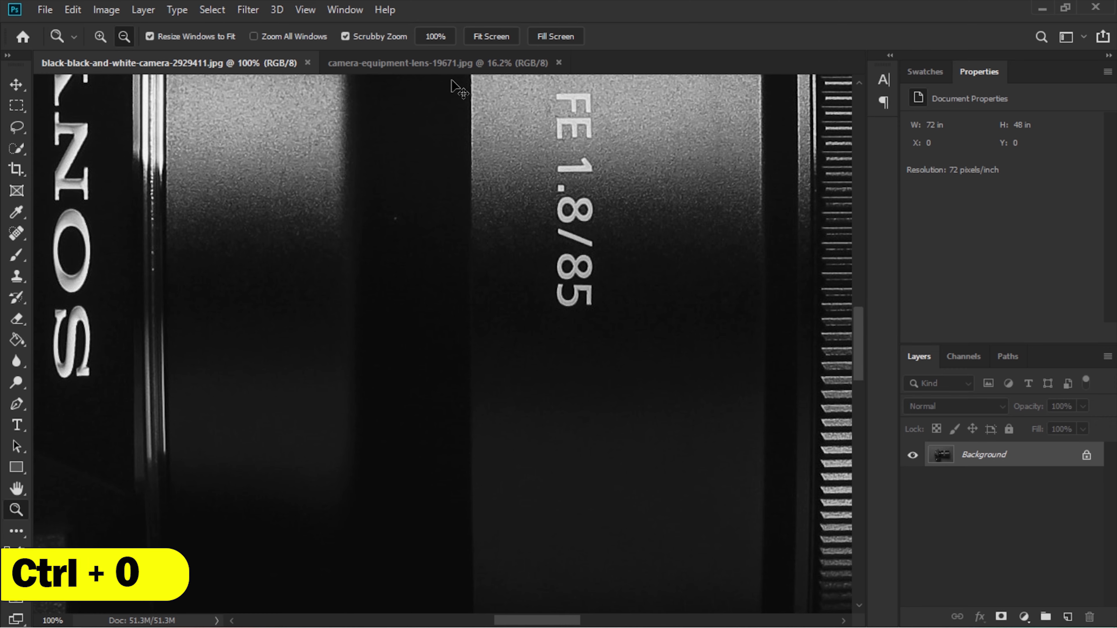
key("ctrl+0")
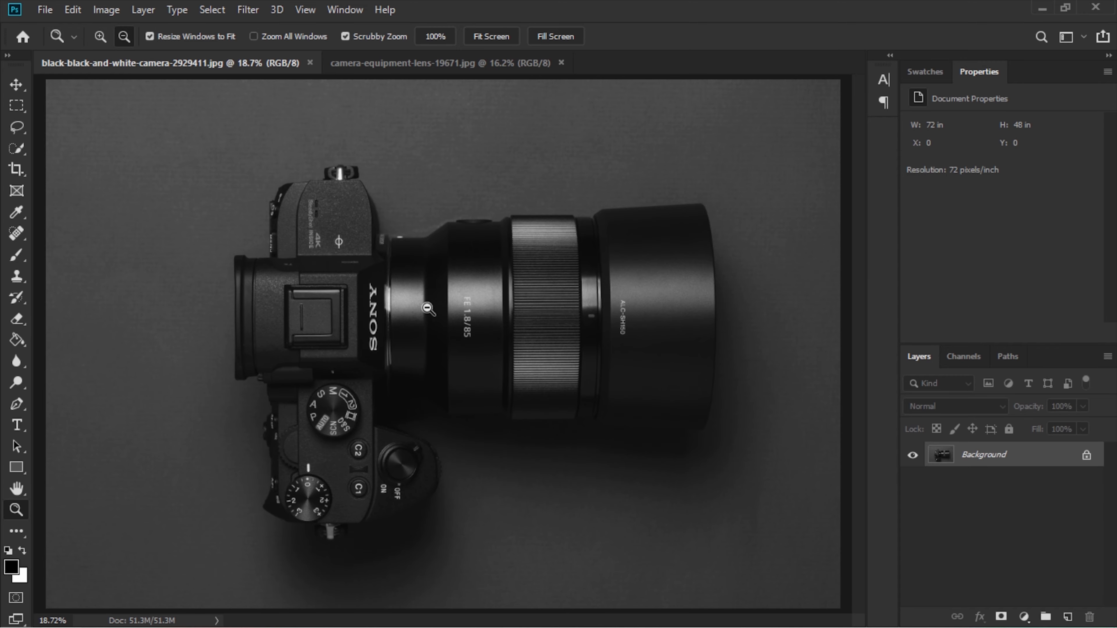
mouse_move(428, 308)
left_mouse_down()
mouse_move(517, 160)
mouse_move(356, 453)
mouse_move(362, 69)
left_mouse_up()
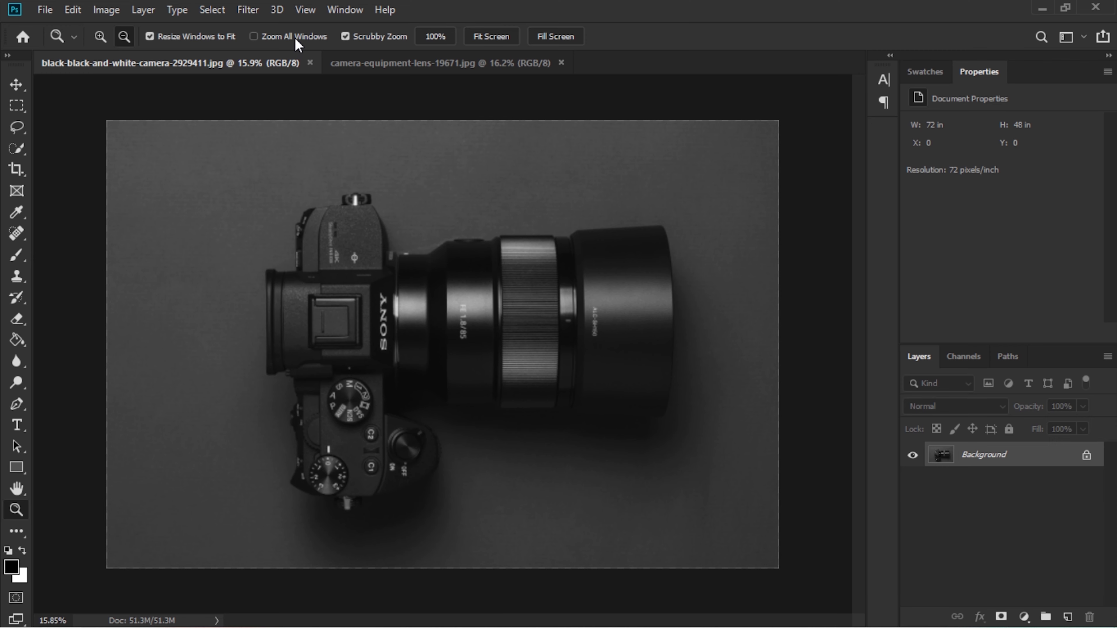
- Fit the camera photo at 18.7%, then bring up the Nikon lens photo at 16.2%
left_click(370, 65)
left_click(248, 61)
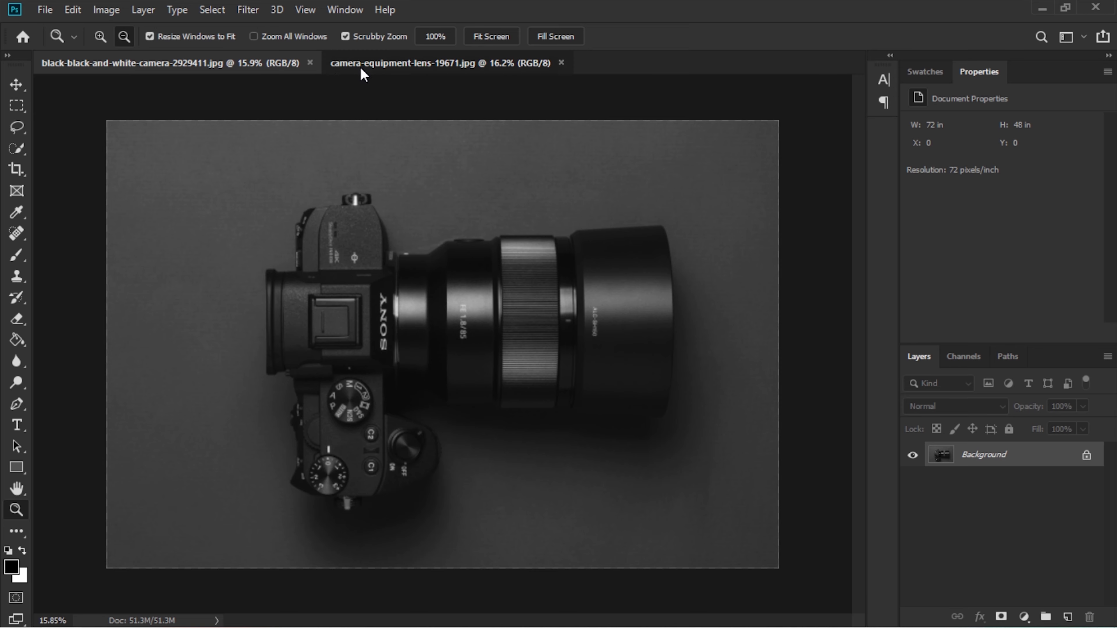
left_click(362, 66)
left_click(264, 61)
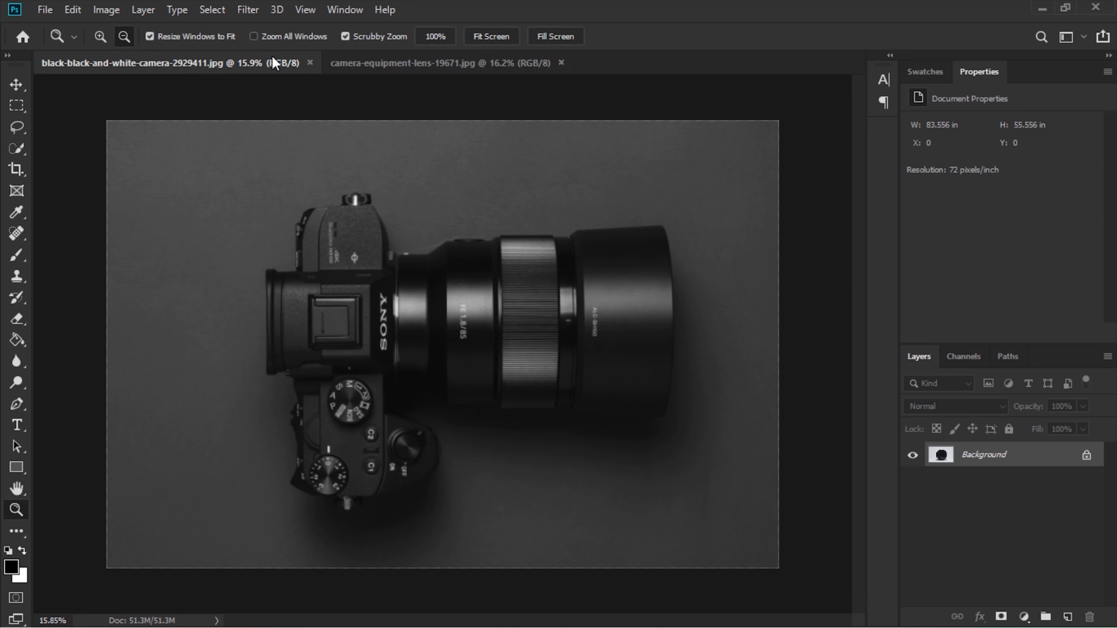
left_click(482, 39)
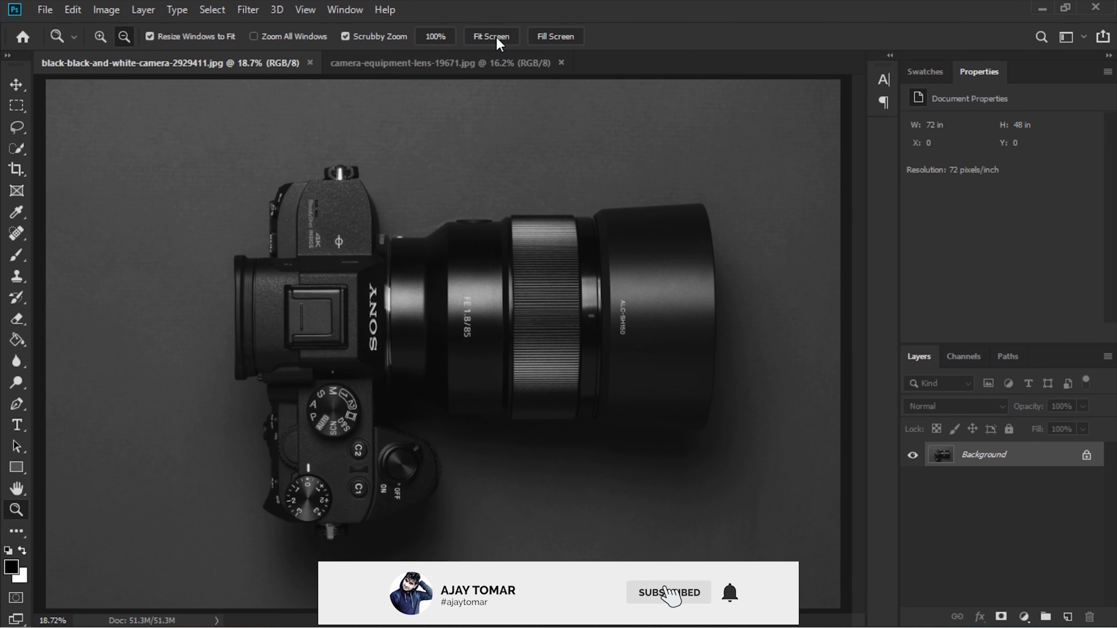
key("ctrl+Tab")
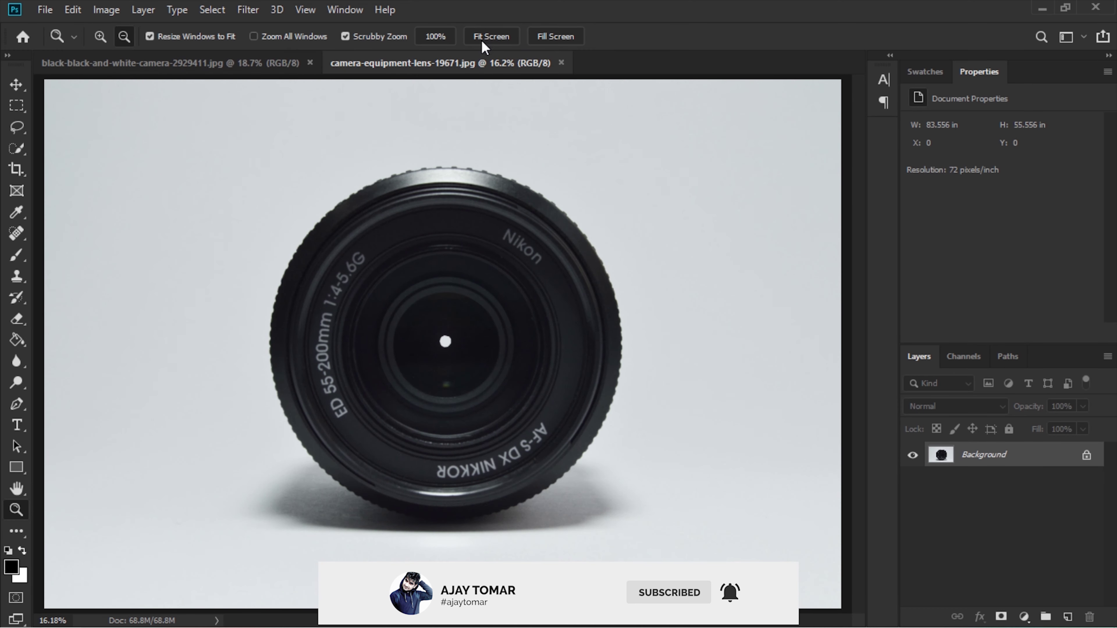
- Enable Zoom All Windows and zoom both photos in three steps on the lens centre
left_click(260, 44)
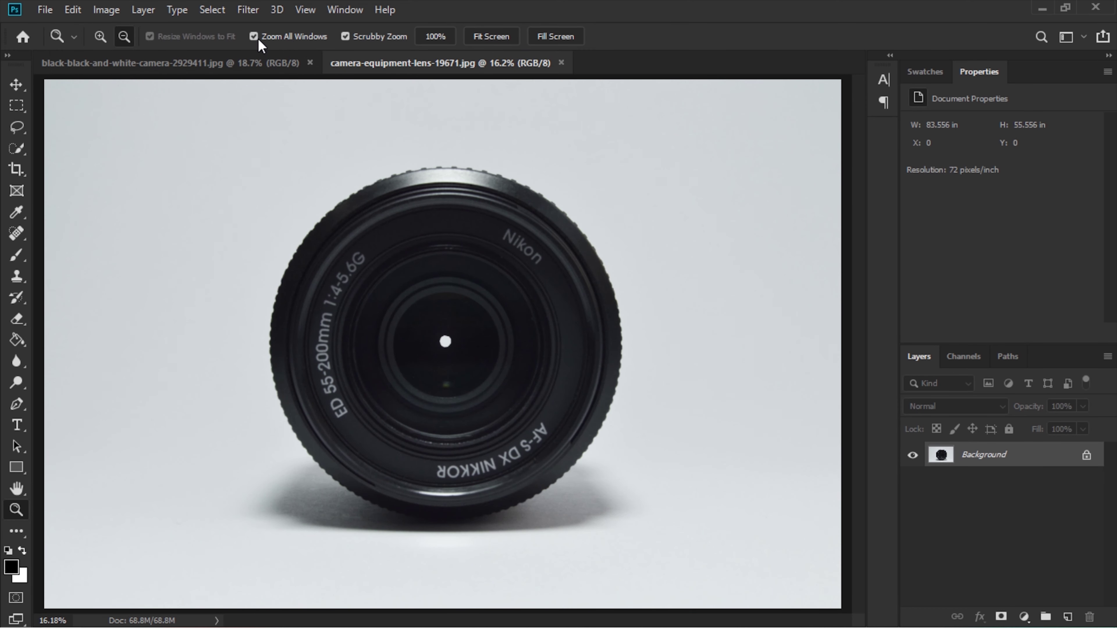
left_click(99, 37)
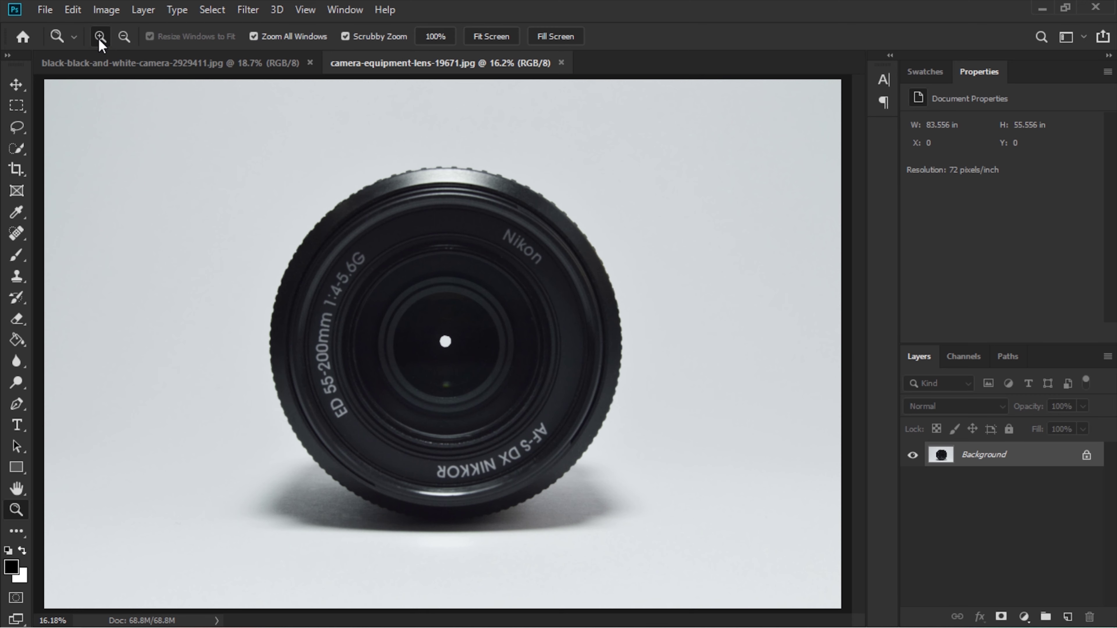
left_click(446, 343)
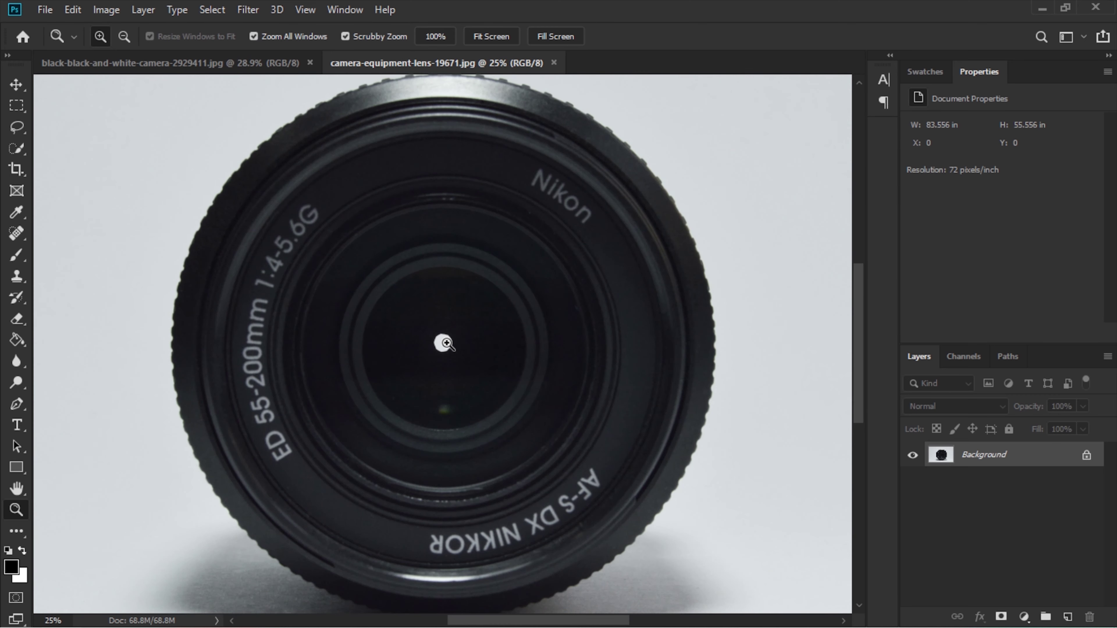
left_click(446, 343)
left_click(446, 343)
left_click(446, 342)
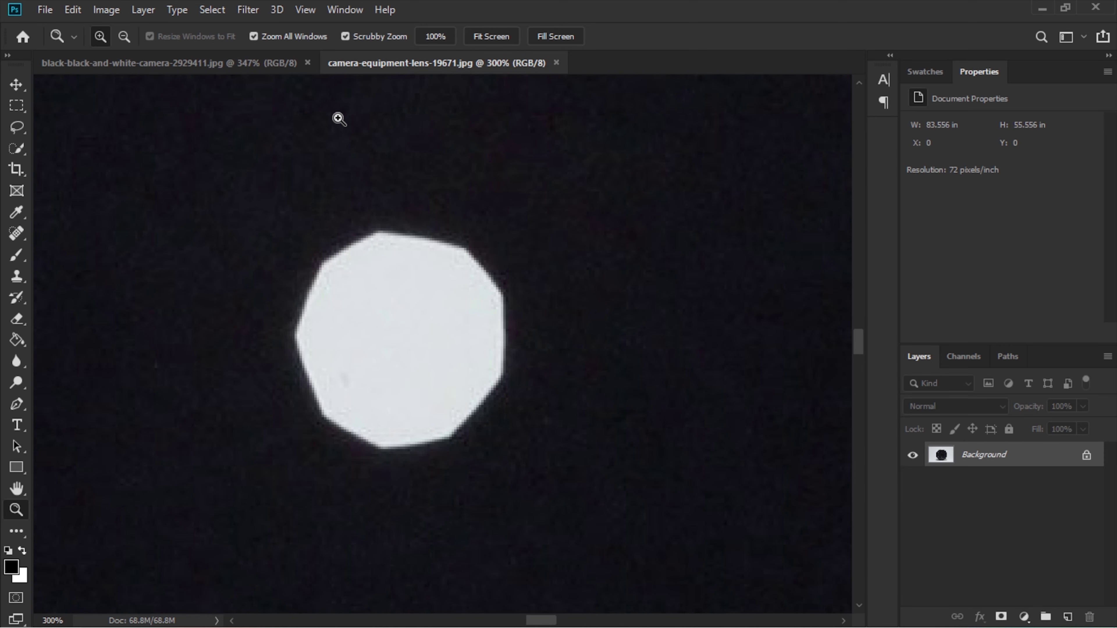
- Zoom the camera photo out to 12.5%, then fit the Nikon lens photo at 16.2%
left_click(222, 67)
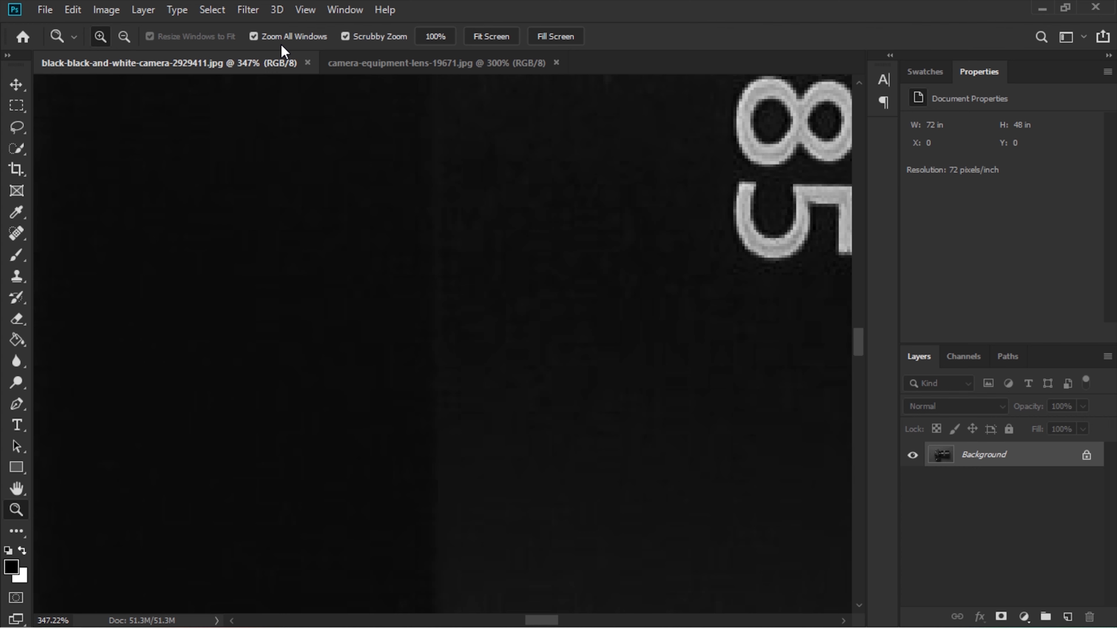
left_click(413, 66)
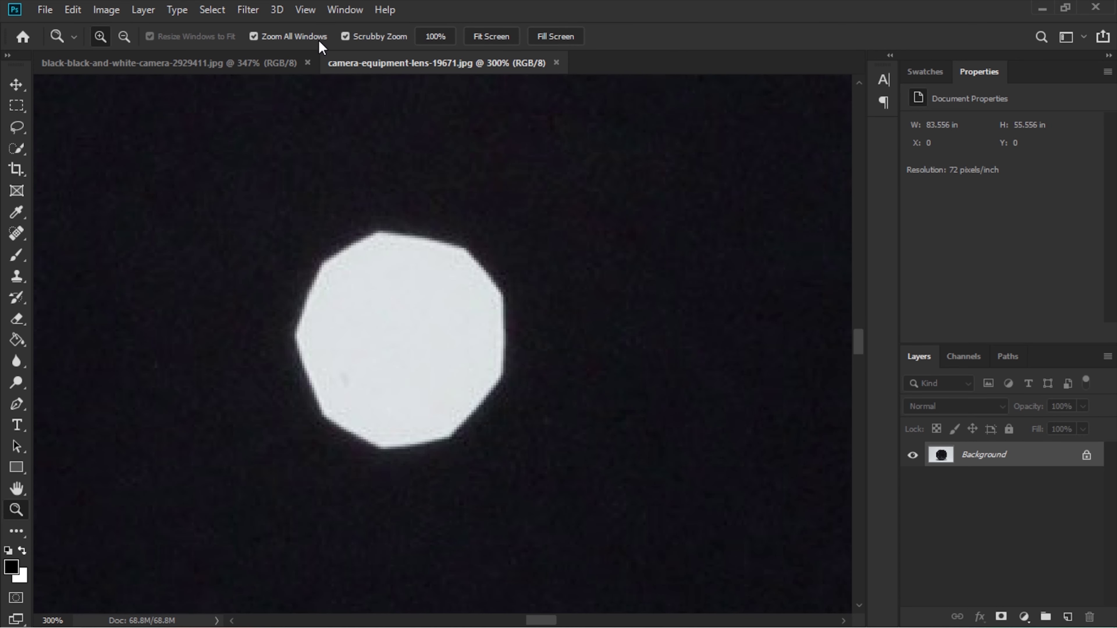
left_click(233, 64)
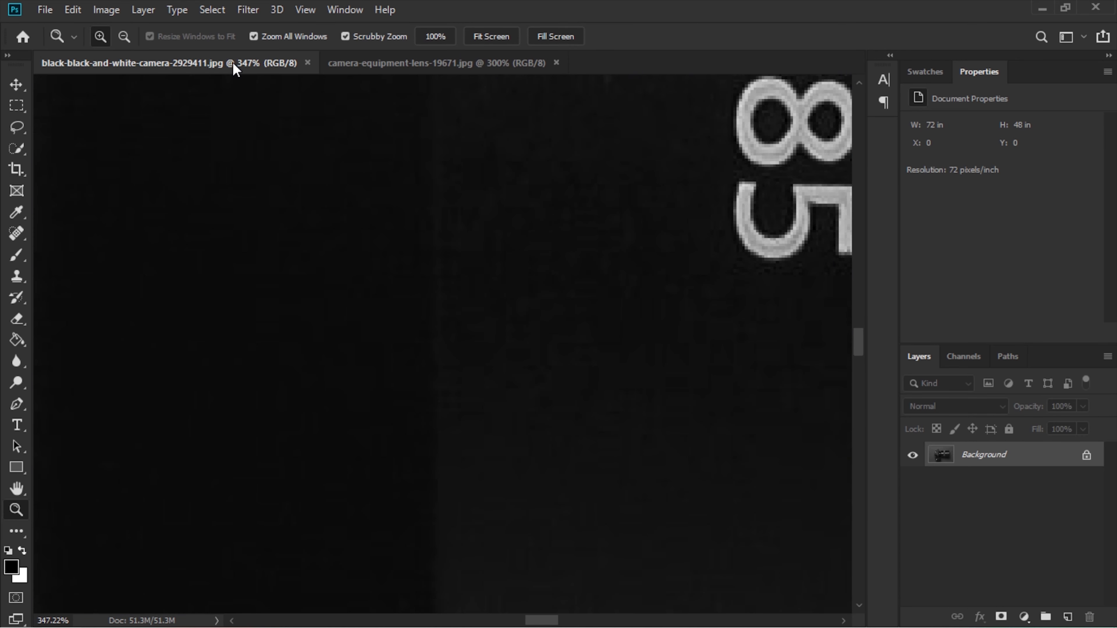
left_click(124, 36)
left_click(418, 285)
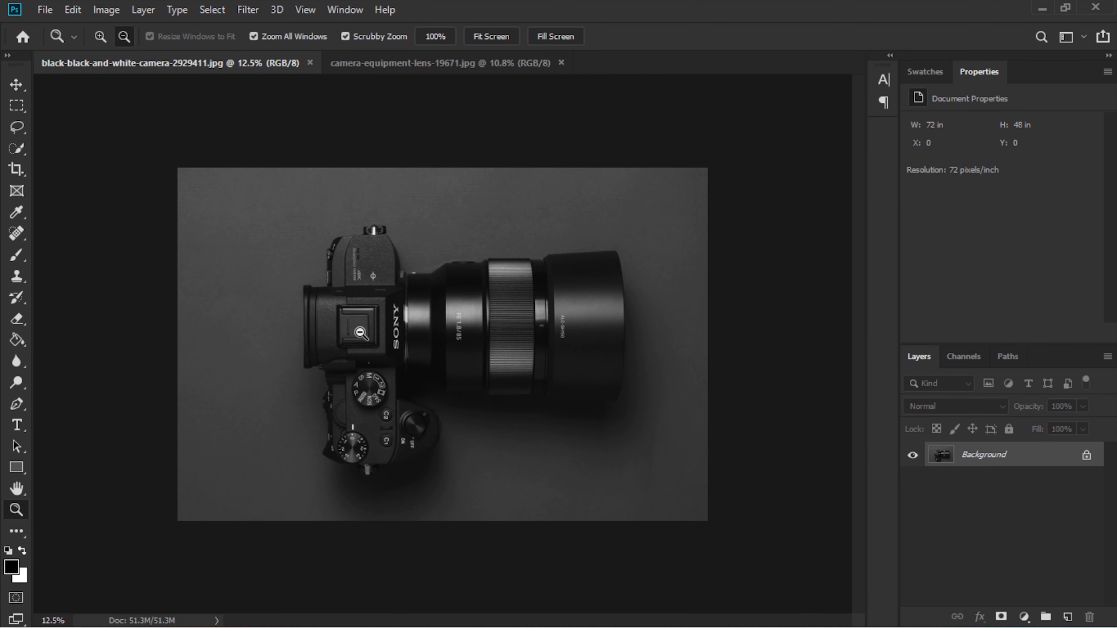
left_click(375, 63)
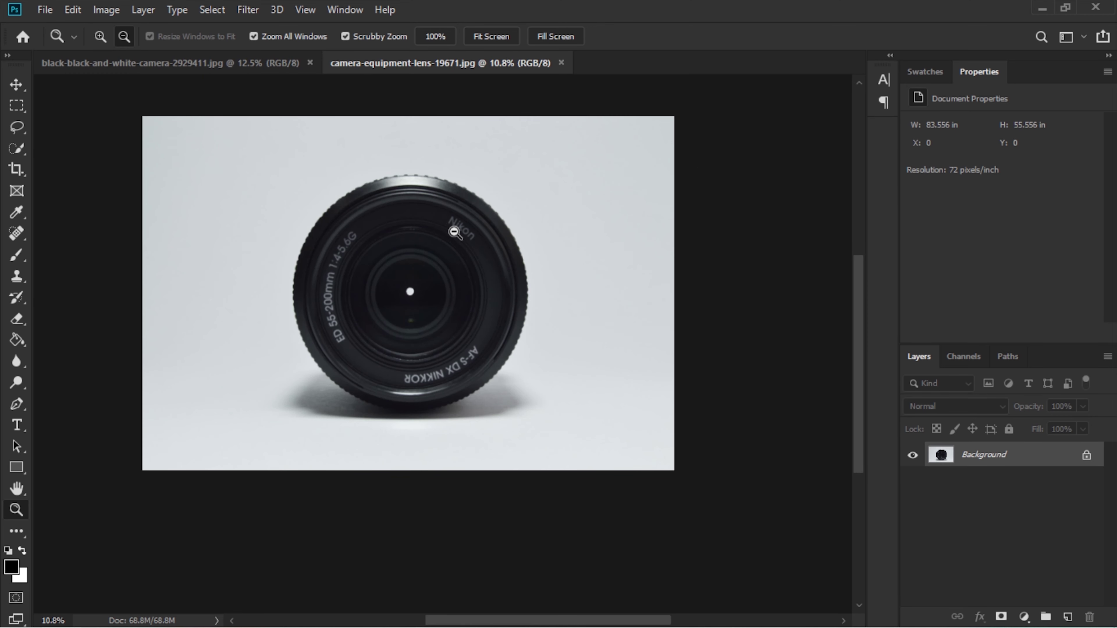
left_click(491, 37)
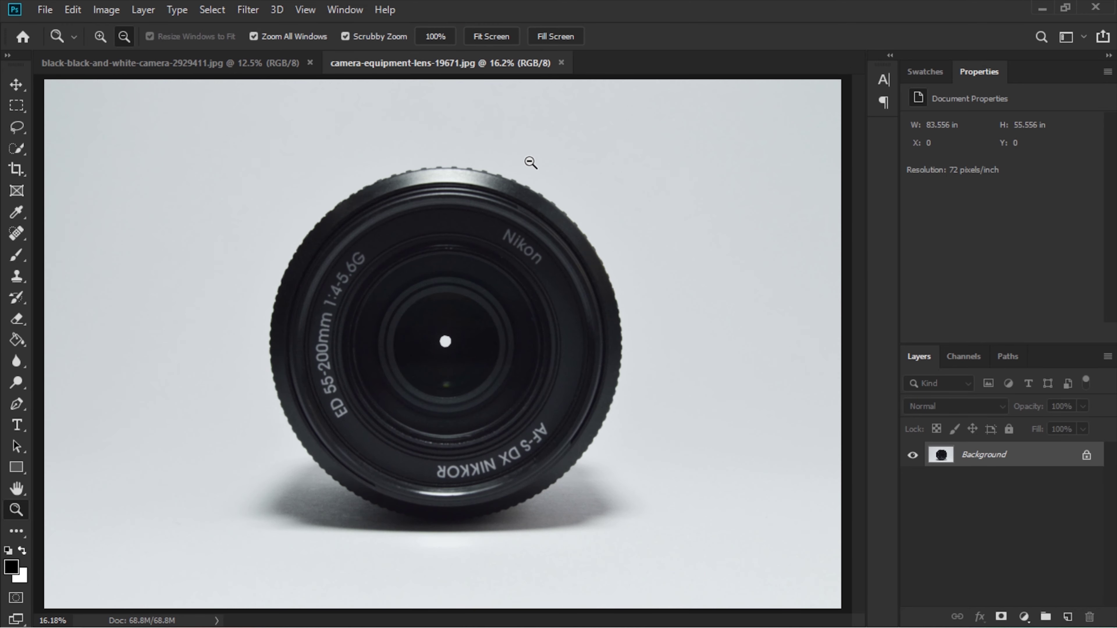